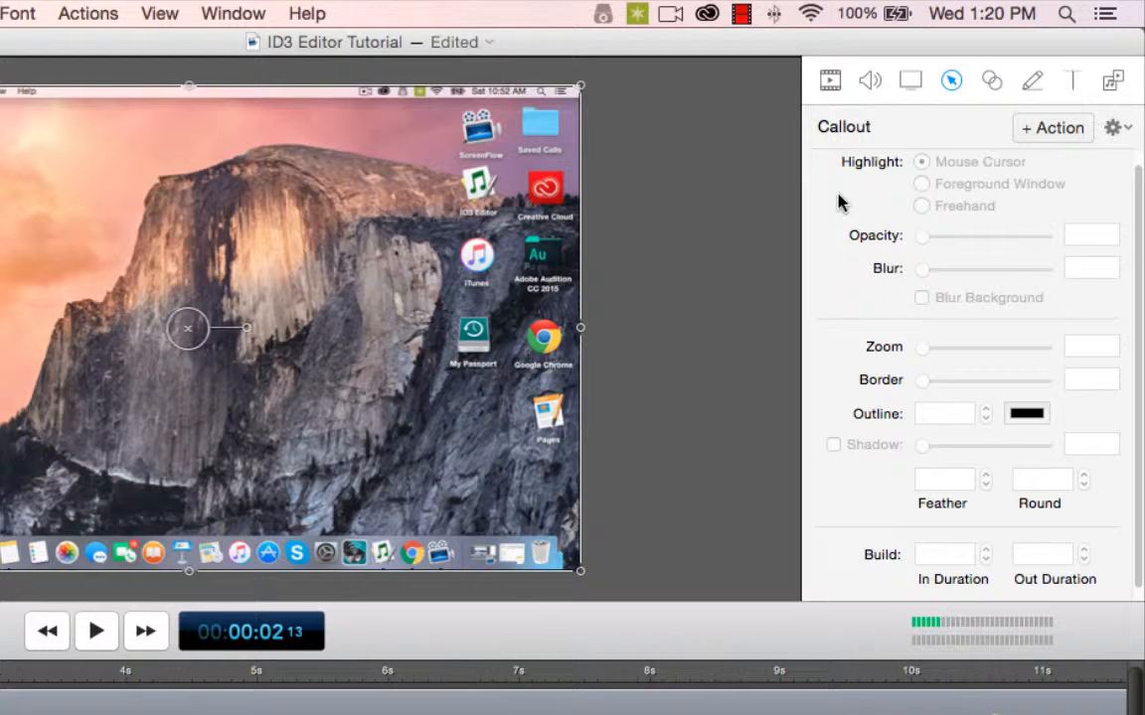
Add a callout action to the screen recording clip at the playhead and set its opacity to 60%.
scroll(837, 200, "up", 1)
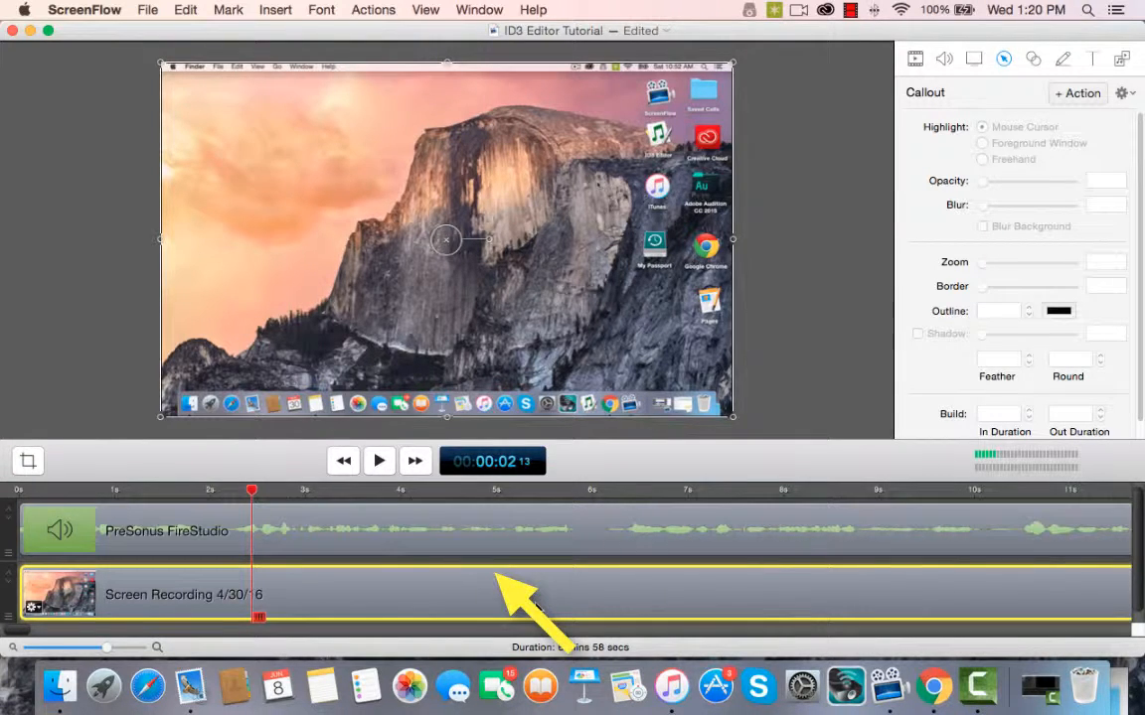
left_click(1090, 99)
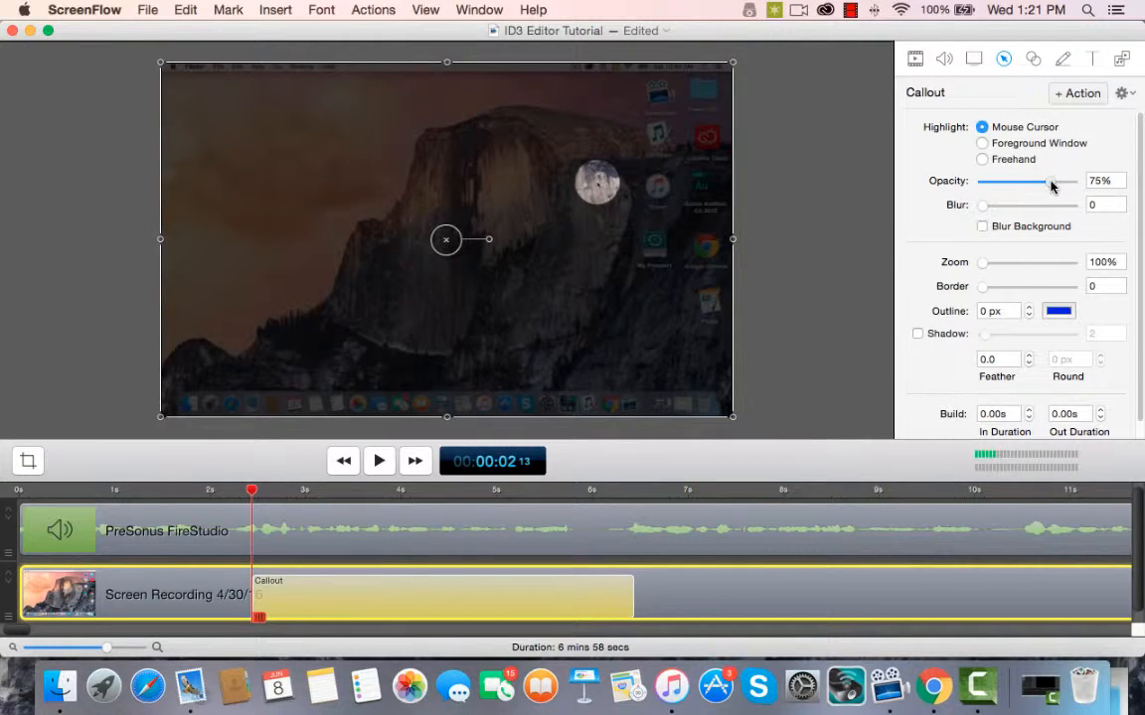
left_click_drag(1051, 185, 1020, 239)
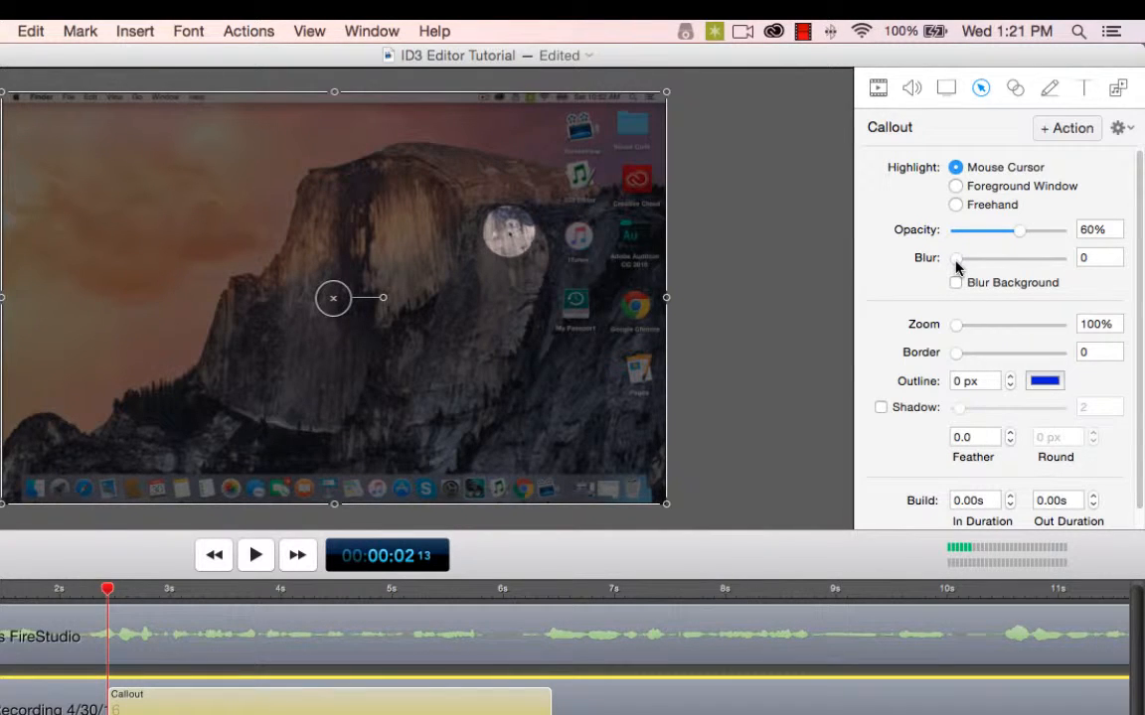
Try the callout's blur and Blur Background options, leaving the blur at 0 and the background blur off.
mouse_move(955, 263)
left_mouse_down()
mouse_move(991, 265)
mouse_move(939, 264)
left_mouse_up()
left_click(956, 284)
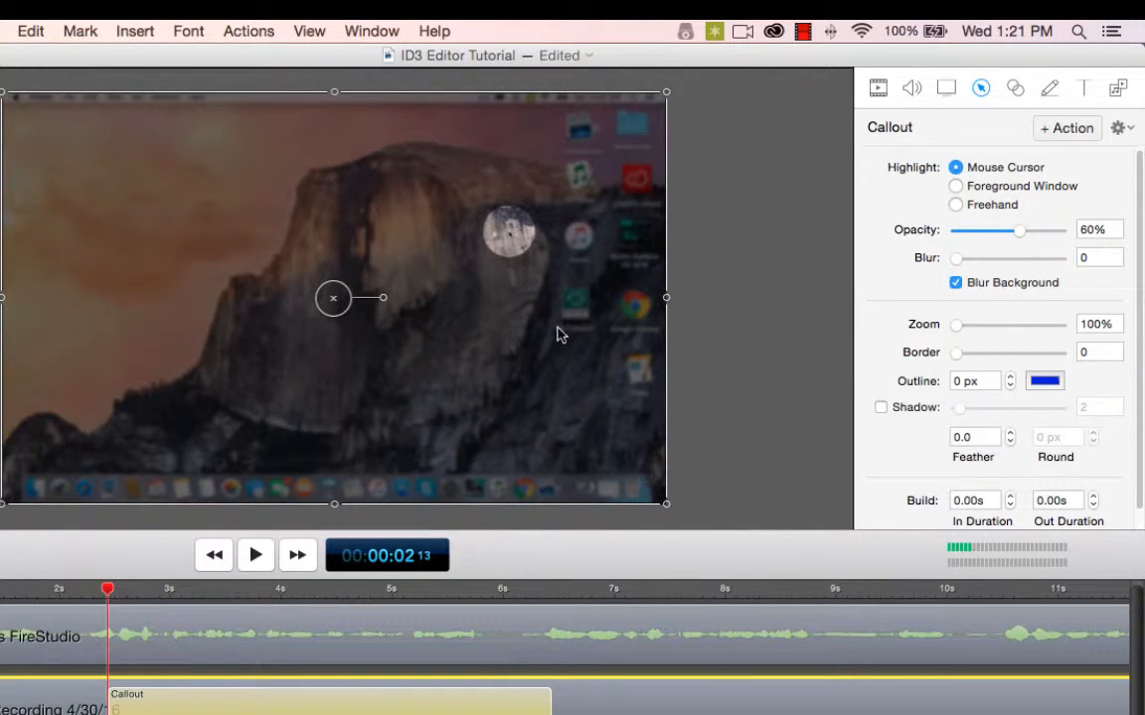
left_click(956, 283)
Set the mouse cursor callout's zoom to 230% and its border to 22.
left_click_drag(956, 327, 1011, 331)
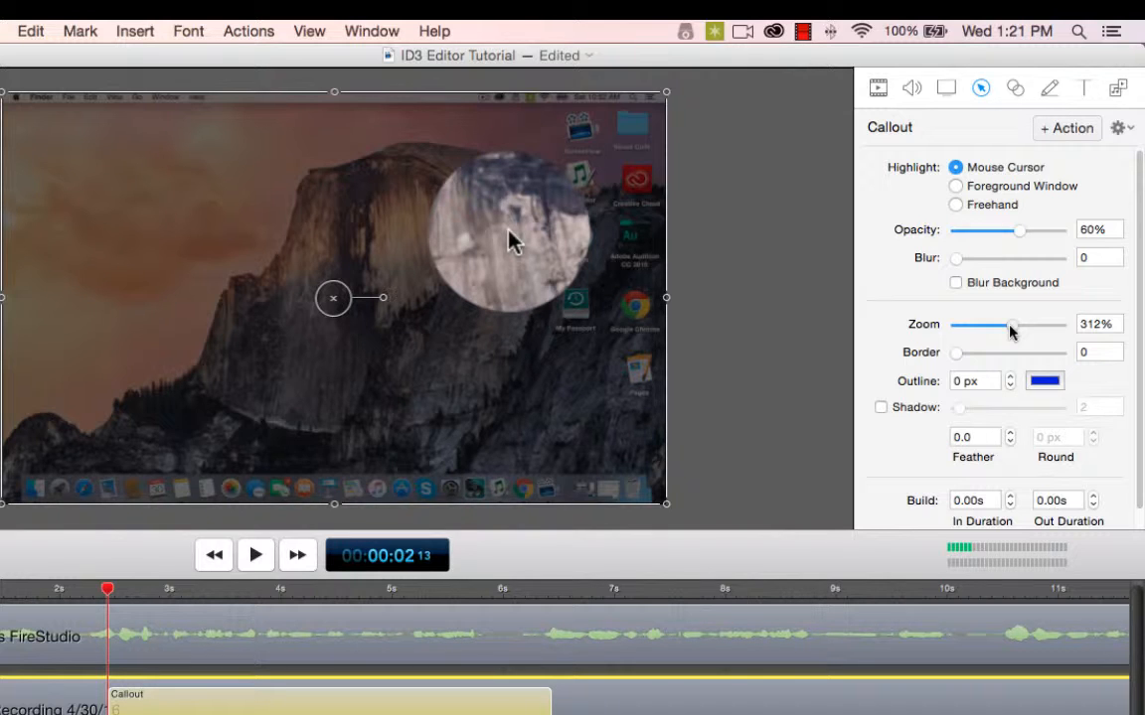
left_click_drag(1010, 331, 959, 354)
left_click(957, 354)
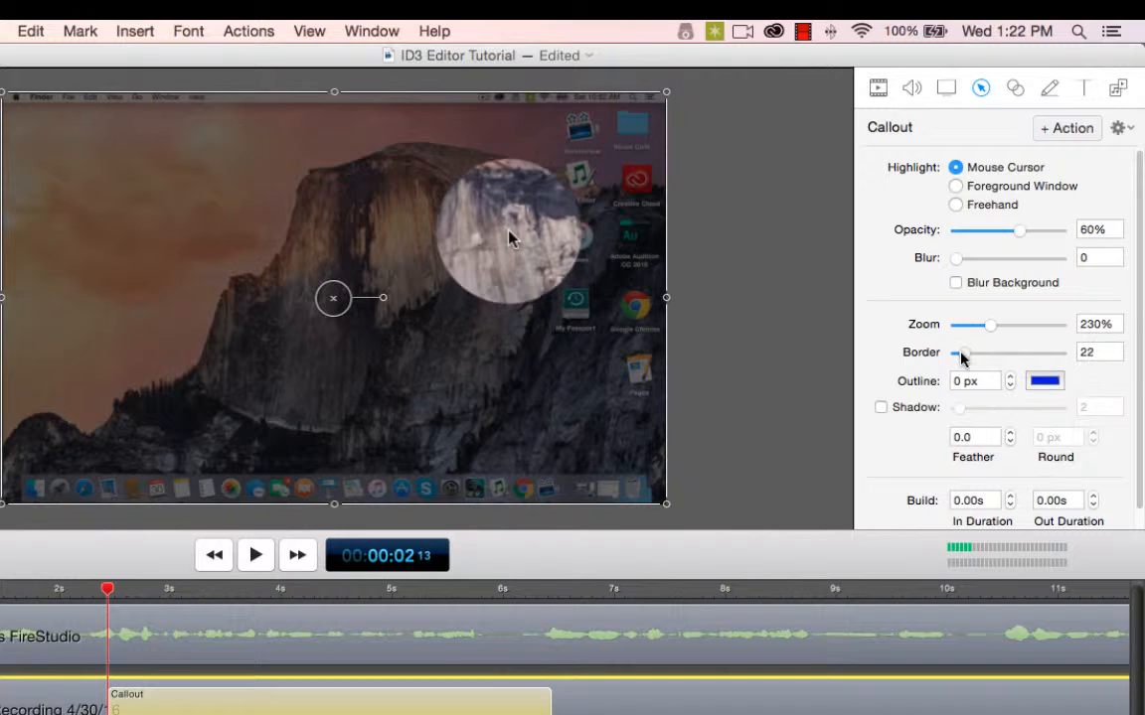
Enable the mouse cursor callout's shadow and set it to 6.8.
left_click(897, 413)
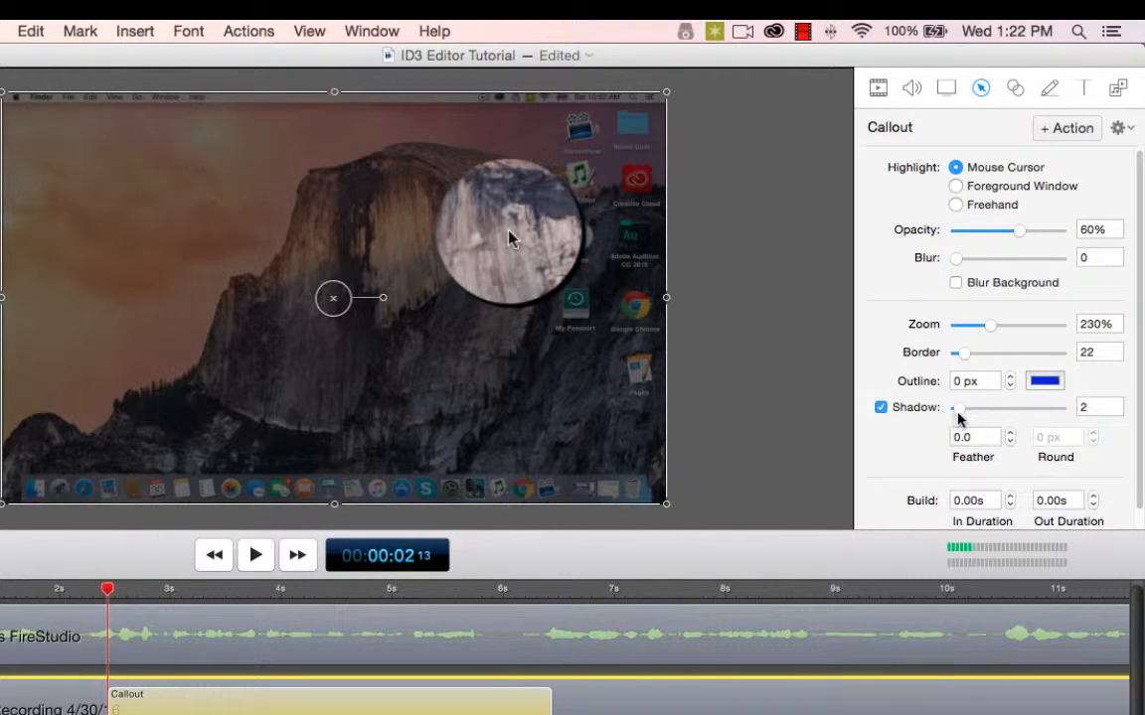
left_click_drag(956, 410, 971, 416)
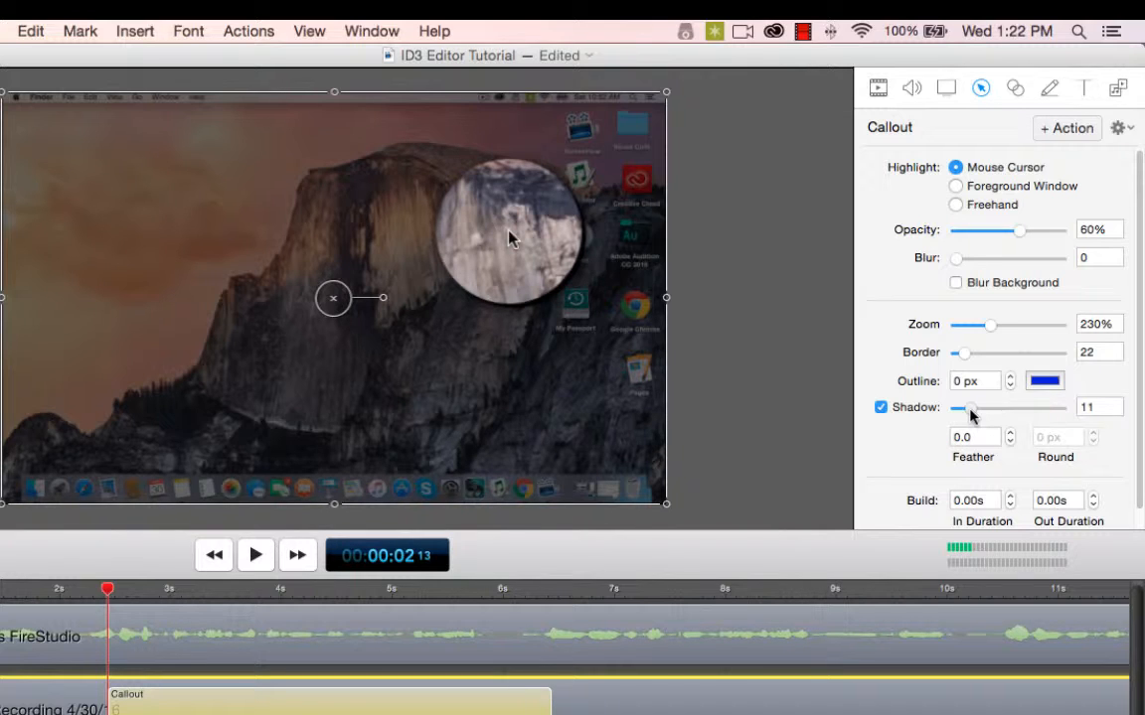
mouse_move(971, 415)
left_mouse_down()
mouse_move(993, 415)
mouse_move(949, 414)
mouse_move(962, 413)
left_mouse_up()
Switch the callout highlight to Foreground Window, with a border of 200 and a zoom of 233%.
left_click(956, 187)
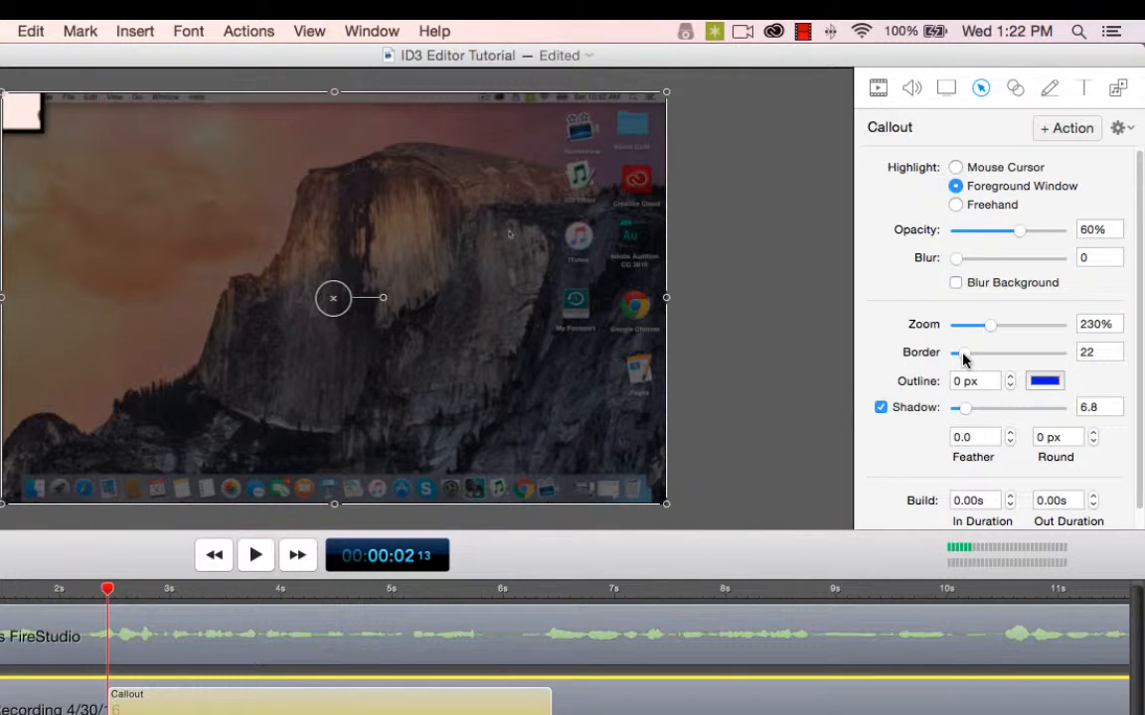
left_click_drag(962, 359, 1028, 363)
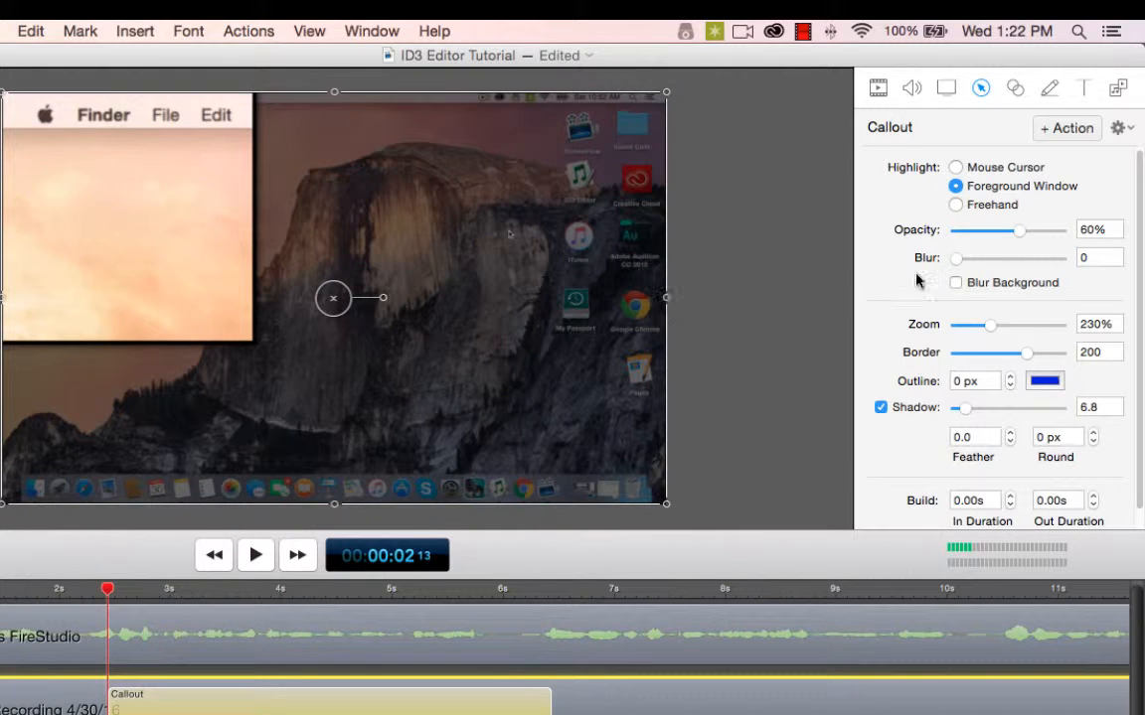
mouse_move(989, 325)
left_mouse_down()
mouse_move(1000, 331)
mouse_move(991, 331)
left_mouse_up()
Try a blur of 2.1 on the foreground window callout, reset it to 0, and set the opacity to 39%.
left_click_drag(956, 261, 967, 264)
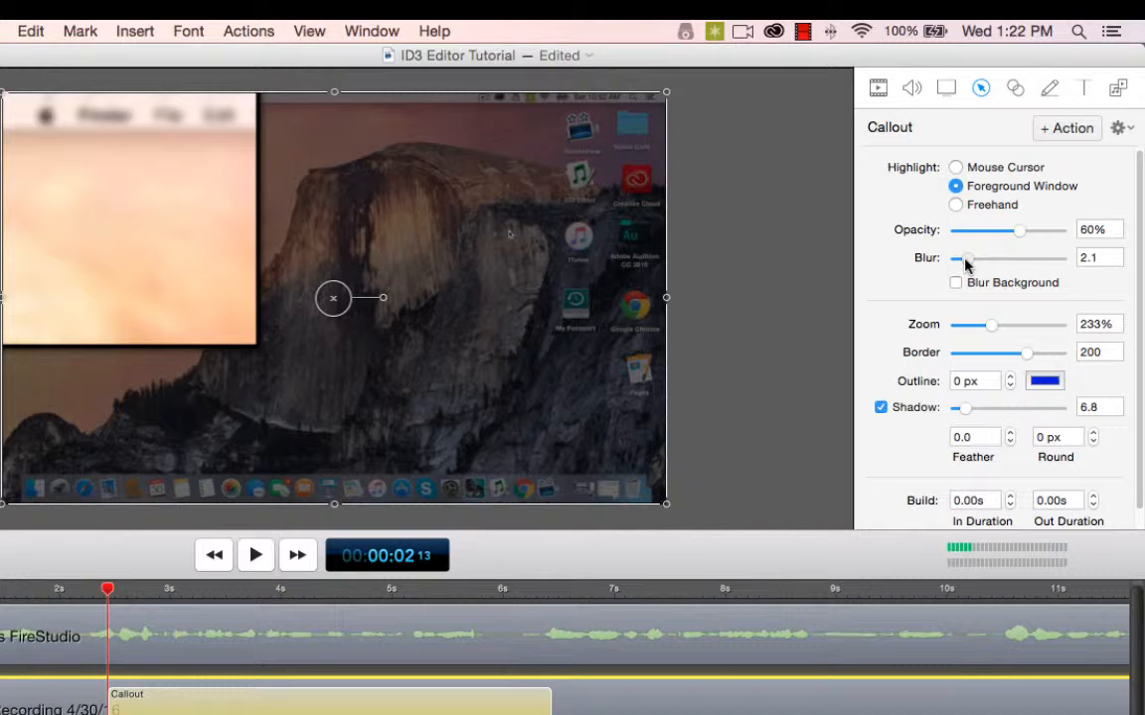
left_click_drag(965, 264, 951, 264)
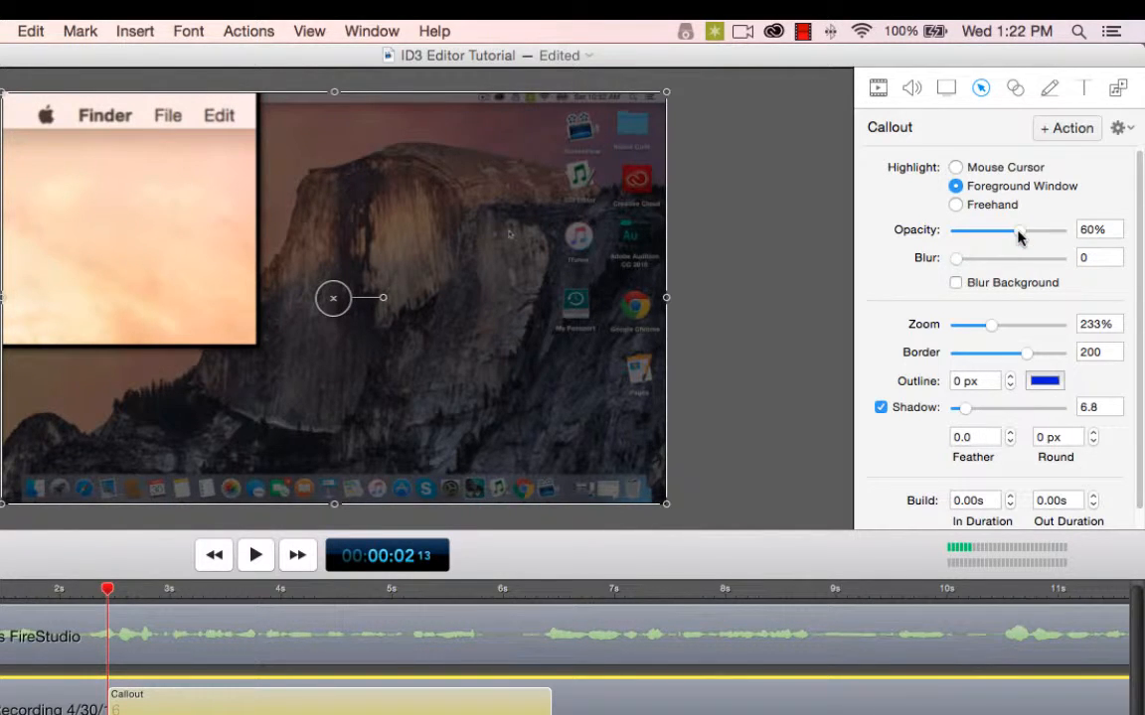
left_click_drag(1021, 236, 998, 235)
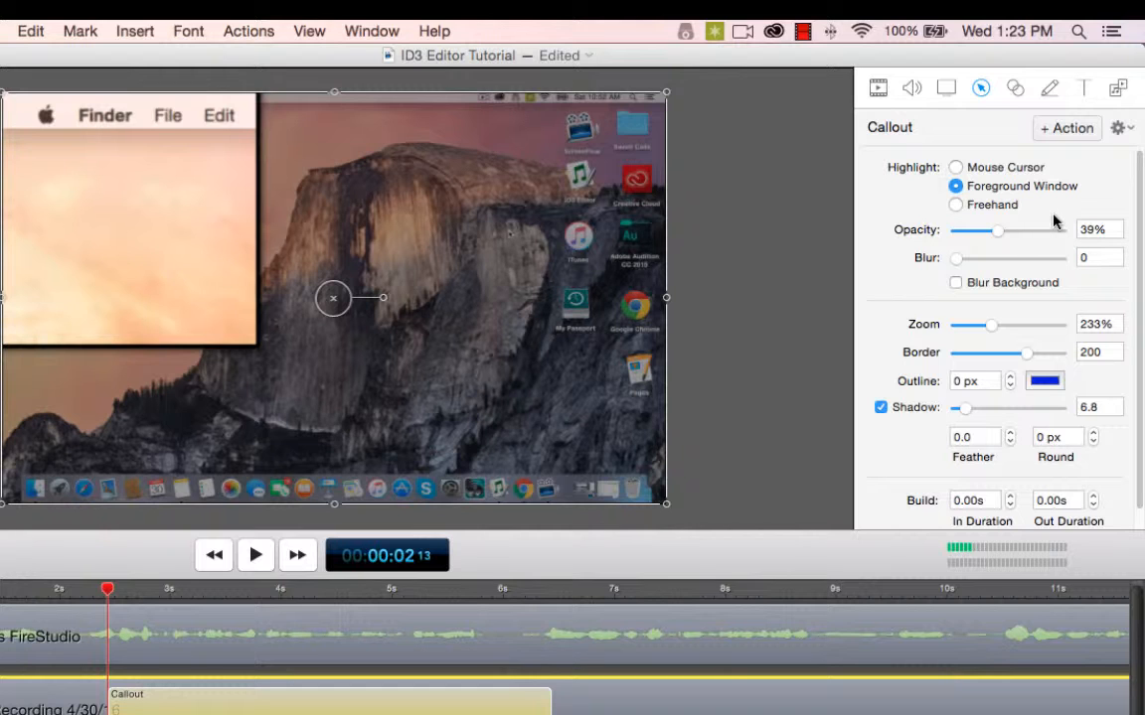
Switch the callout highlight to Freehand and draw a rectangular highlight around the ScreenFlow desktop icon in the recording.
left_click(955, 206)
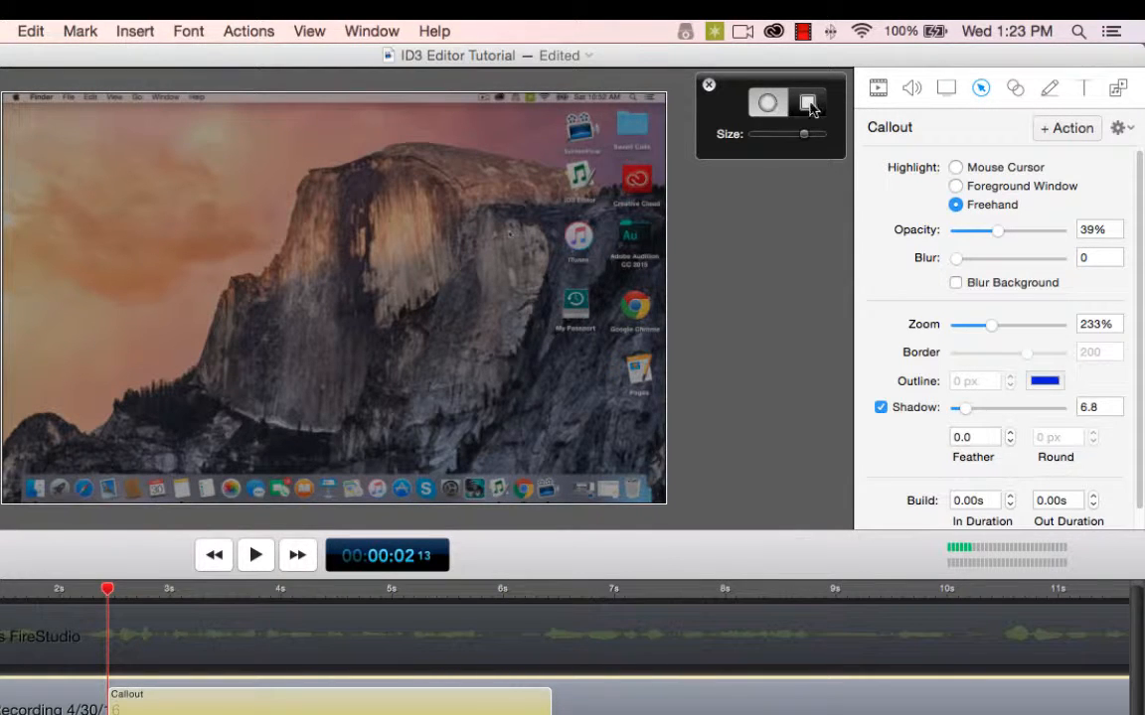
left_click(807, 102)
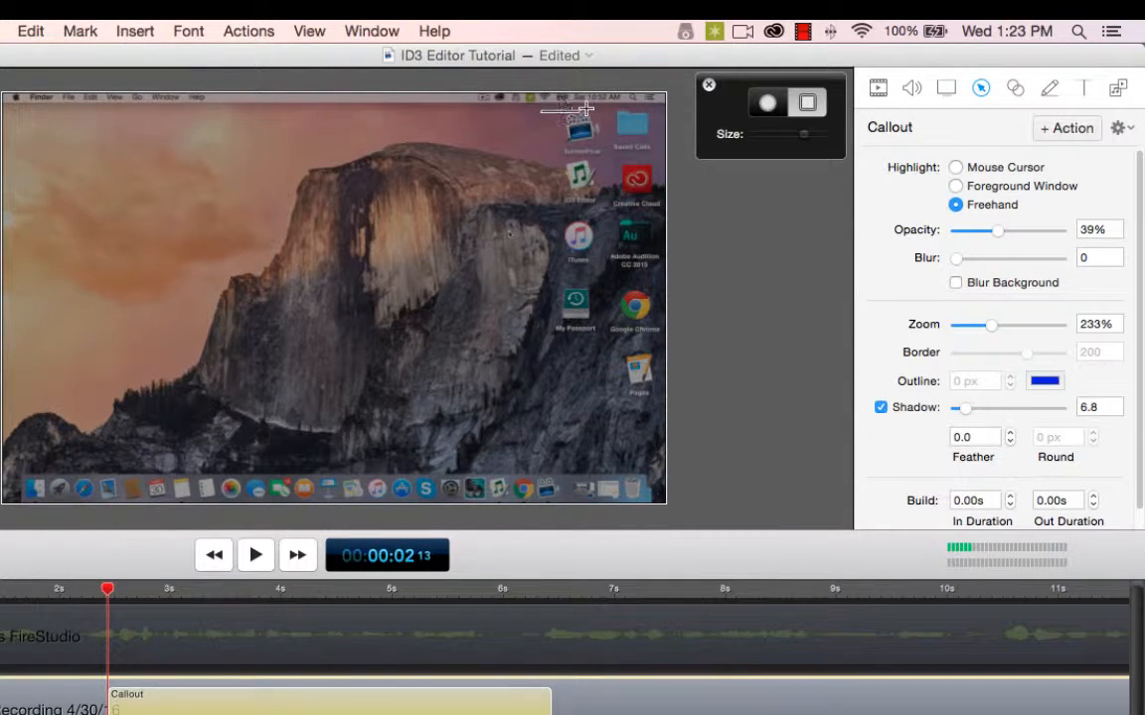
mouse_move(540, 115)
left_mouse_down()
mouse_move(615, 121)
mouse_move(615, 151)
left_mouse_up()
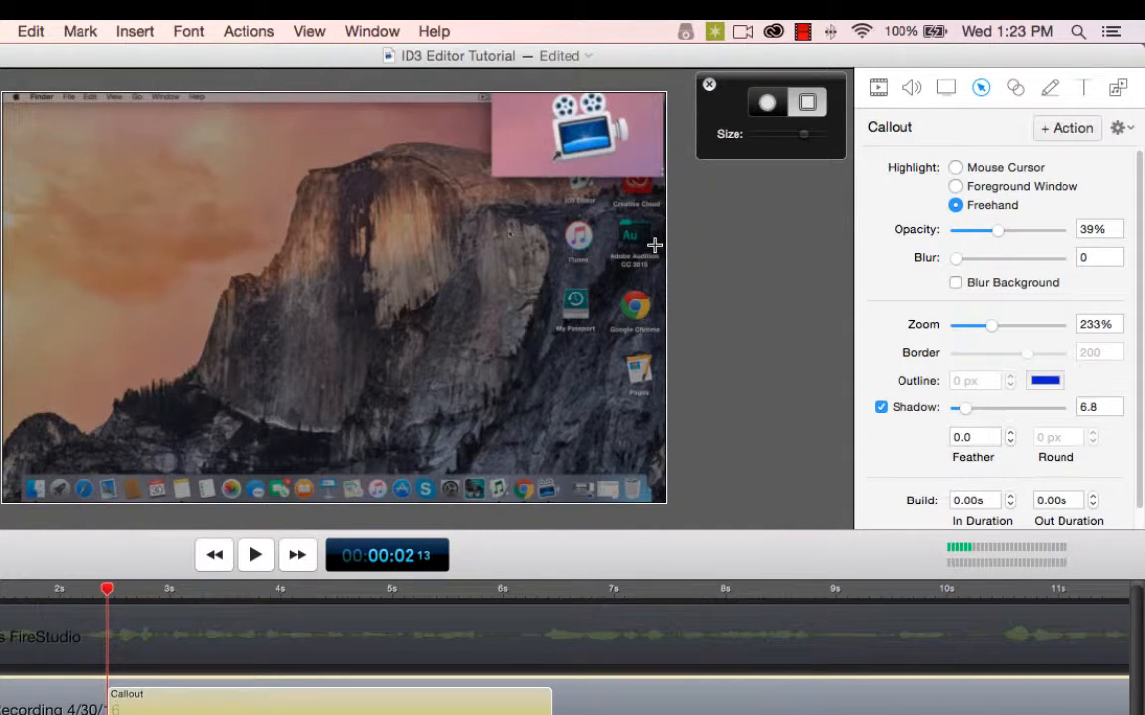
Set the freehand callout to 33% opacity, 221% zoom and a shadow of 2.3, with Blur Background enabled.
left_click_drag(997, 231, 953, 265)
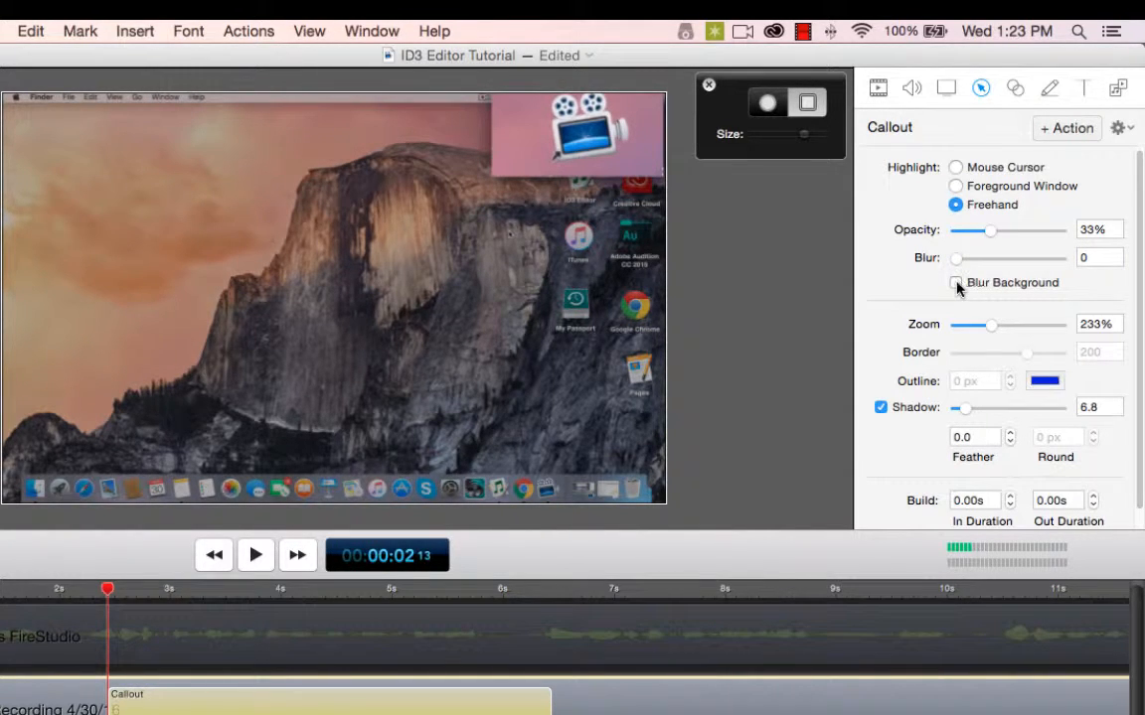
left_click(957, 285)
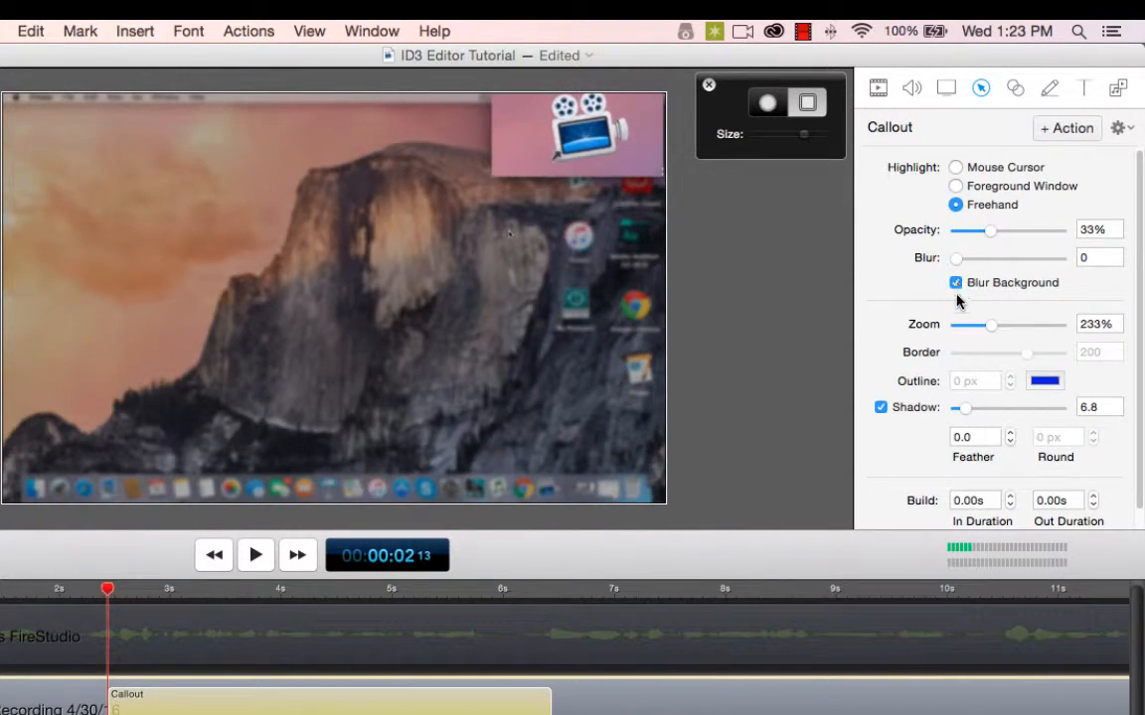
mouse_move(993, 327)
left_mouse_down()
mouse_move(1036, 332)
mouse_move(987, 331)
left_mouse_up()
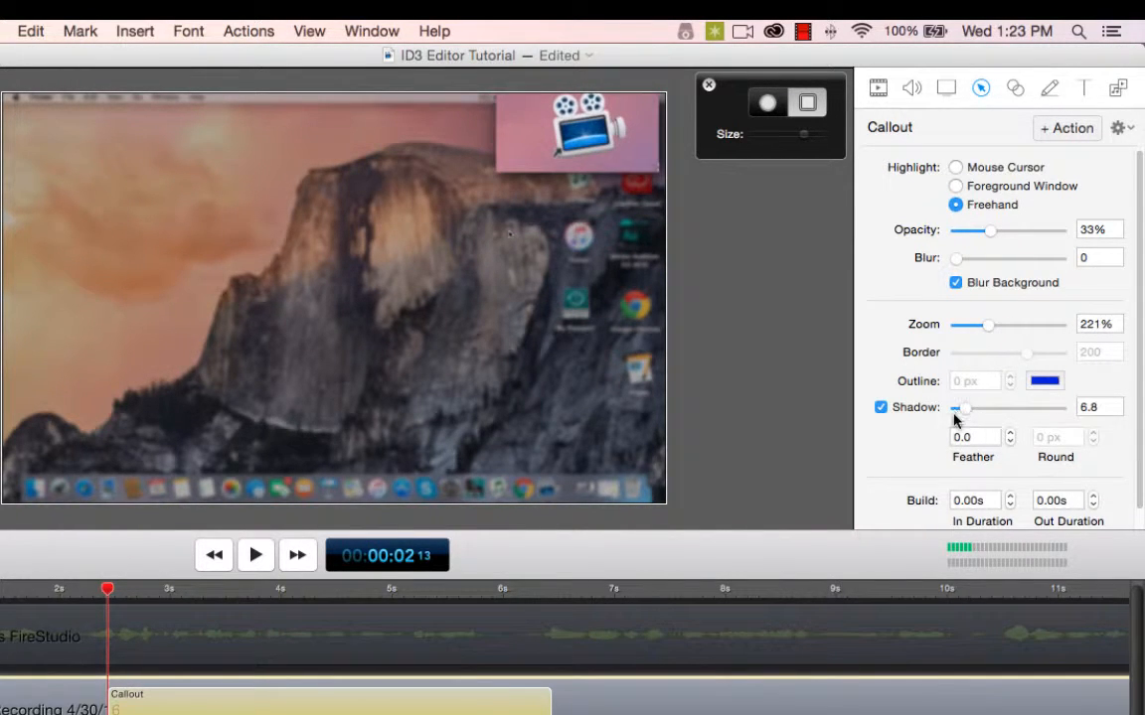
mouse_move(960, 407)
left_mouse_down()
mouse_move(1012, 408)
mouse_move(955, 409)
left_mouse_up()
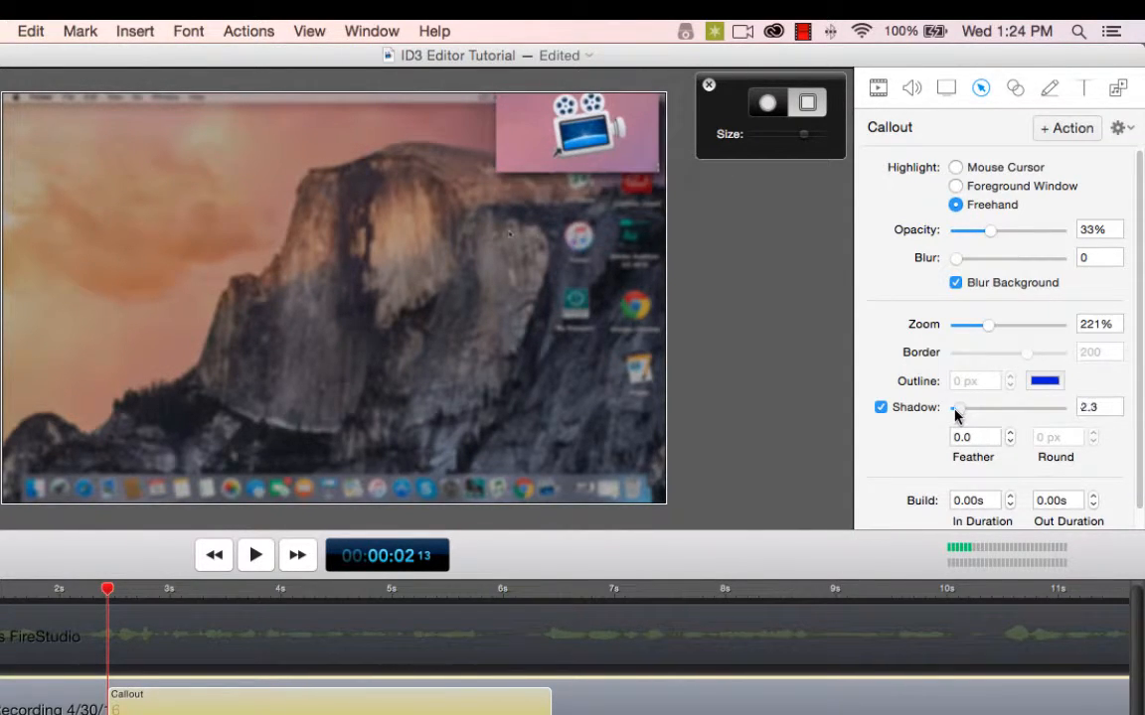
Add a circular freehand highlight over the iTunes desktop icon, using a smaller brush size.
left_click(767, 102)
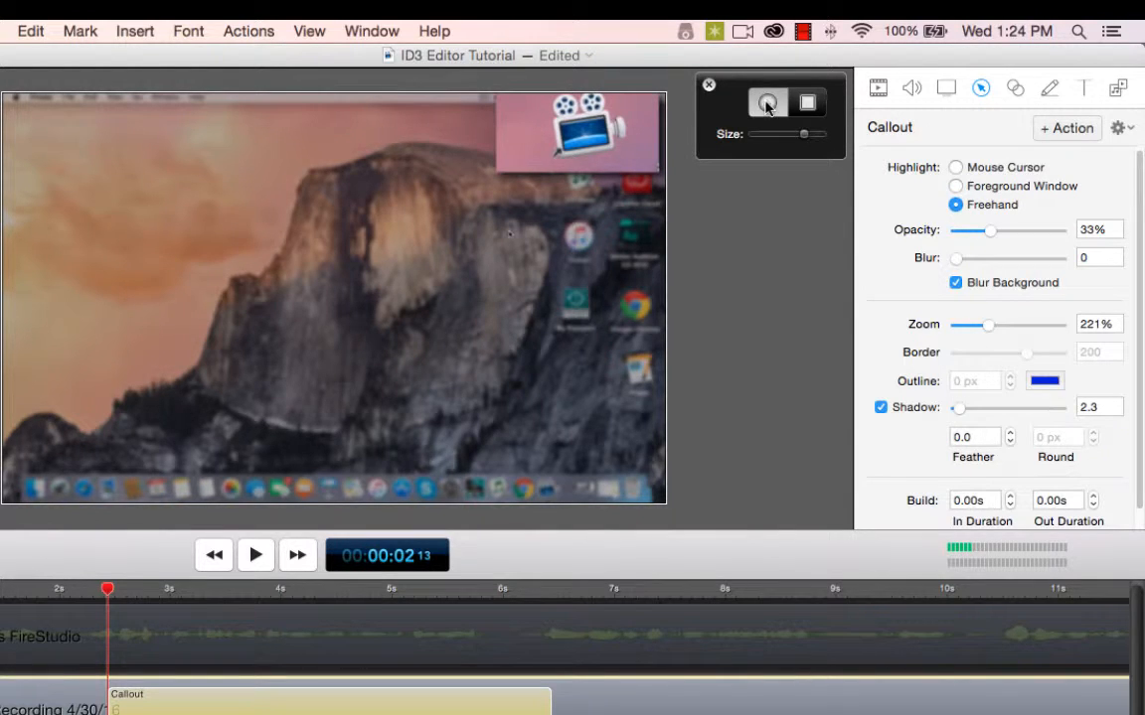
mouse_move(803, 134)
left_mouse_down()
mouse_move(769, 134)
mouse_move(788, 135)
left_mouse_up()
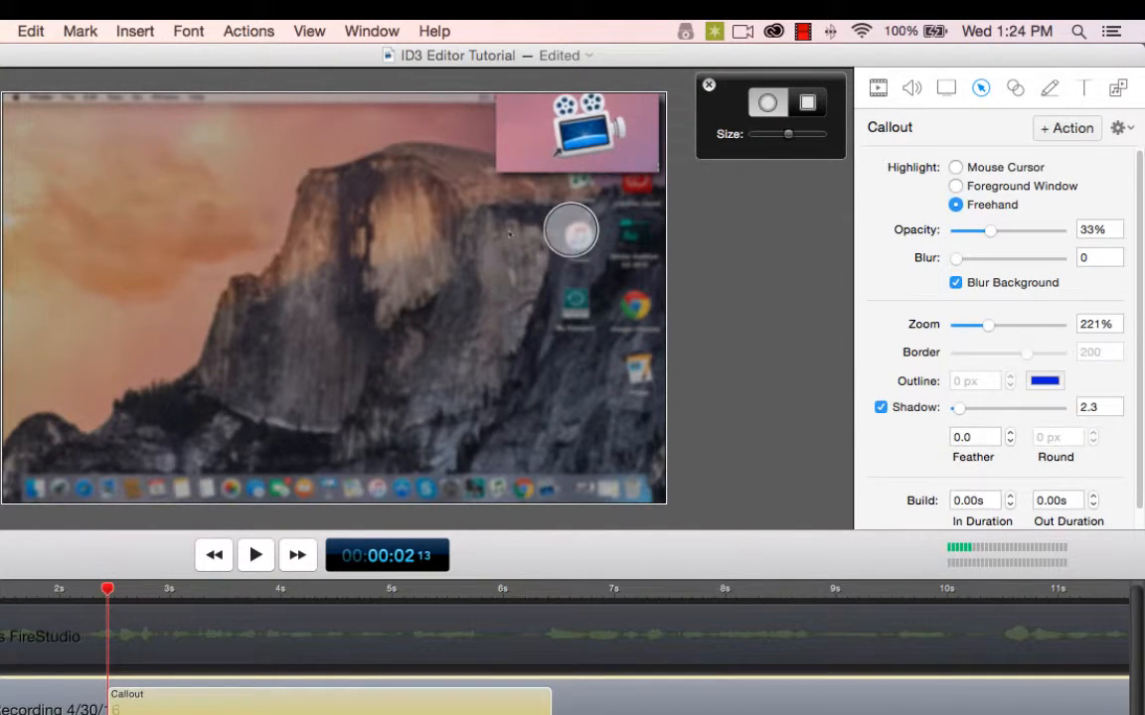
left_click(577, 236)
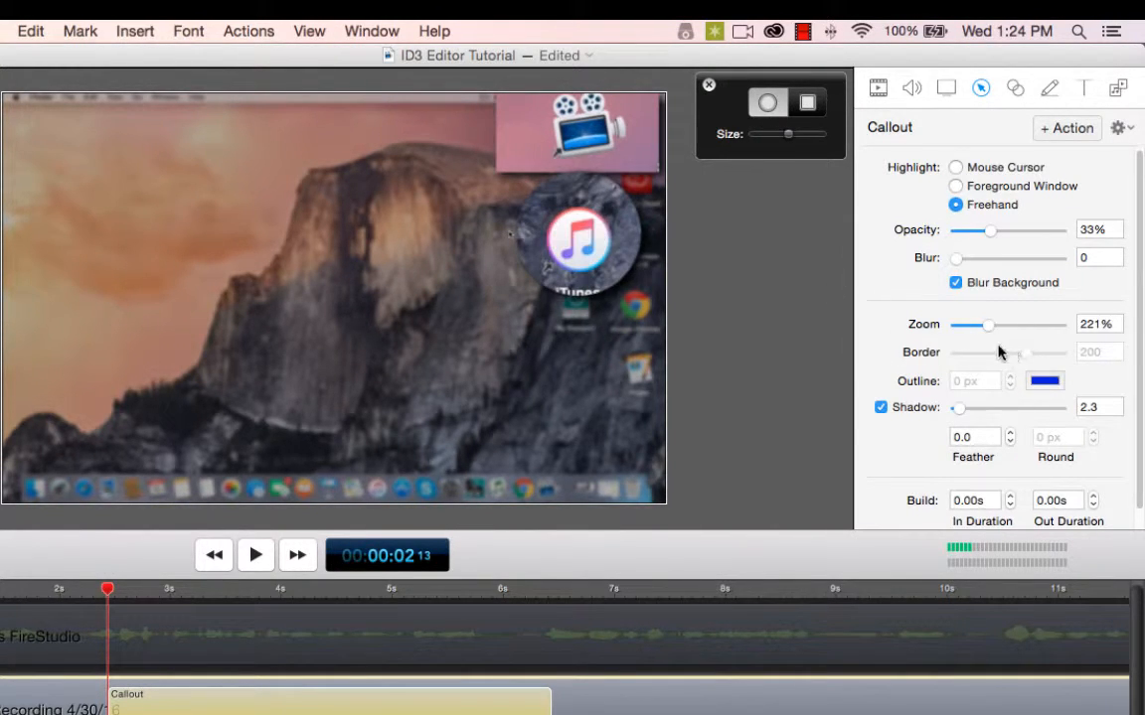
Set the freehand callout's zoom to 249% with no blur, and shorten it on the timeline to end at about 5 s.
mouse_move(992, 330)
left_mouse_down()
mouse_move(1009, 334)
mouse_move(996, 332)
left_mouse_up()
mouse_move(958, 262)
left_mouse_down()
mouse_move(979, 262)
mouse_move(950, 263)
left_mouse_up()
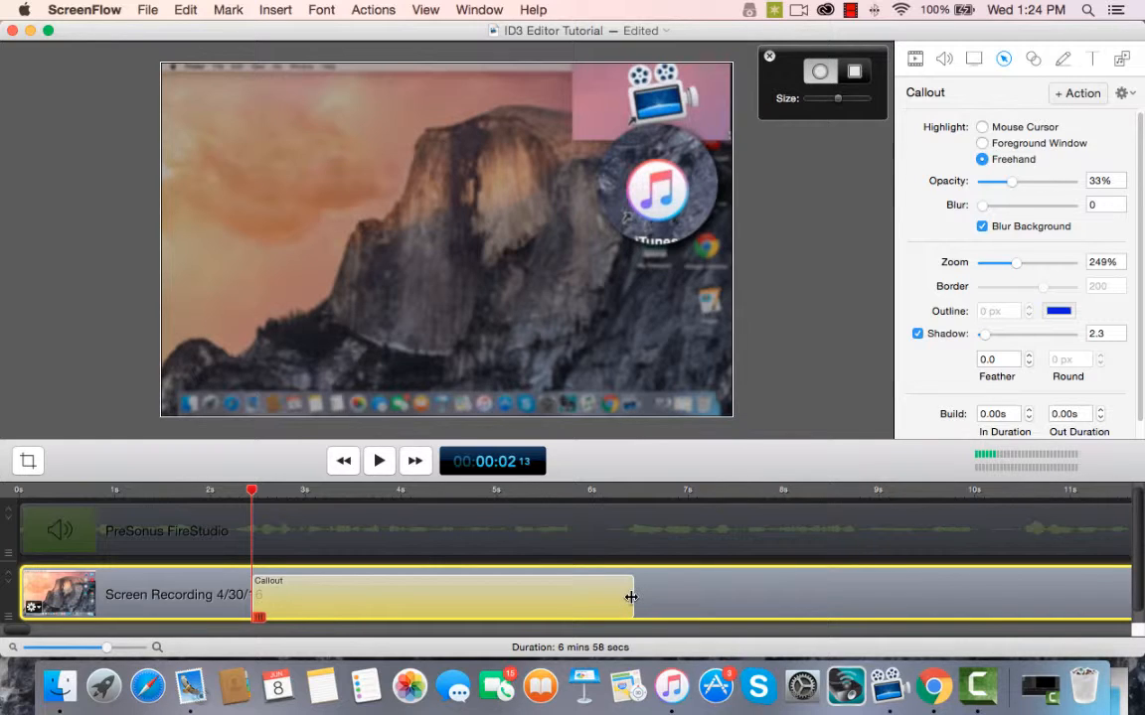
left_click_drag(632, 596, 490, 595)
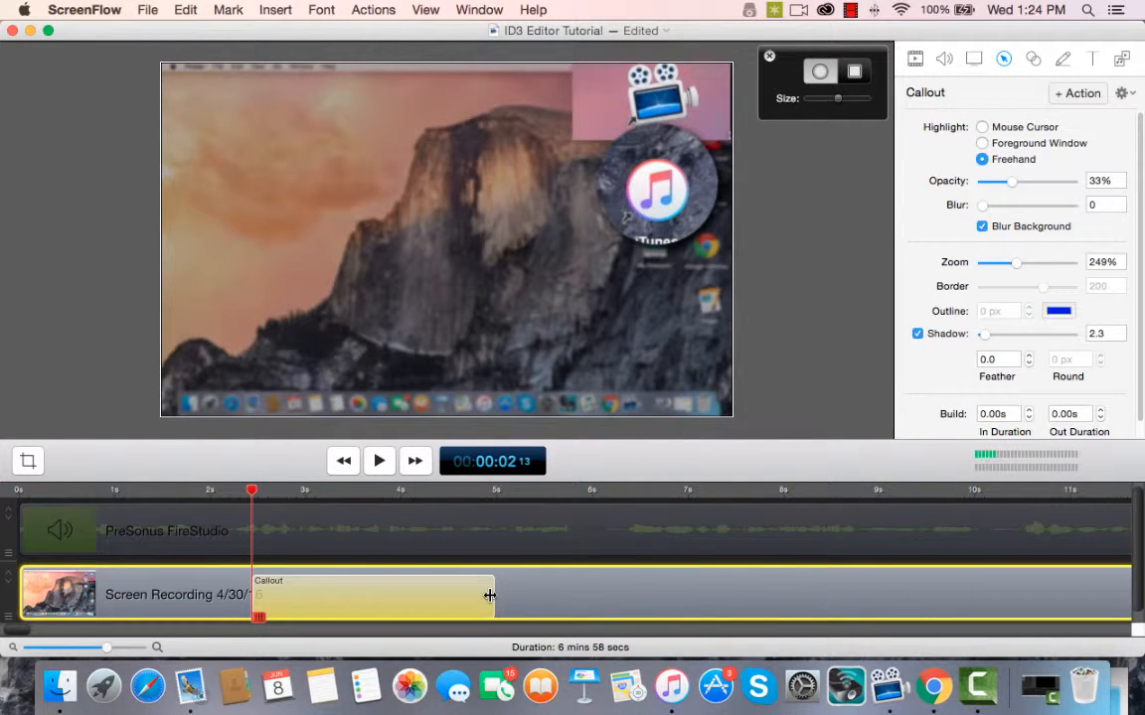